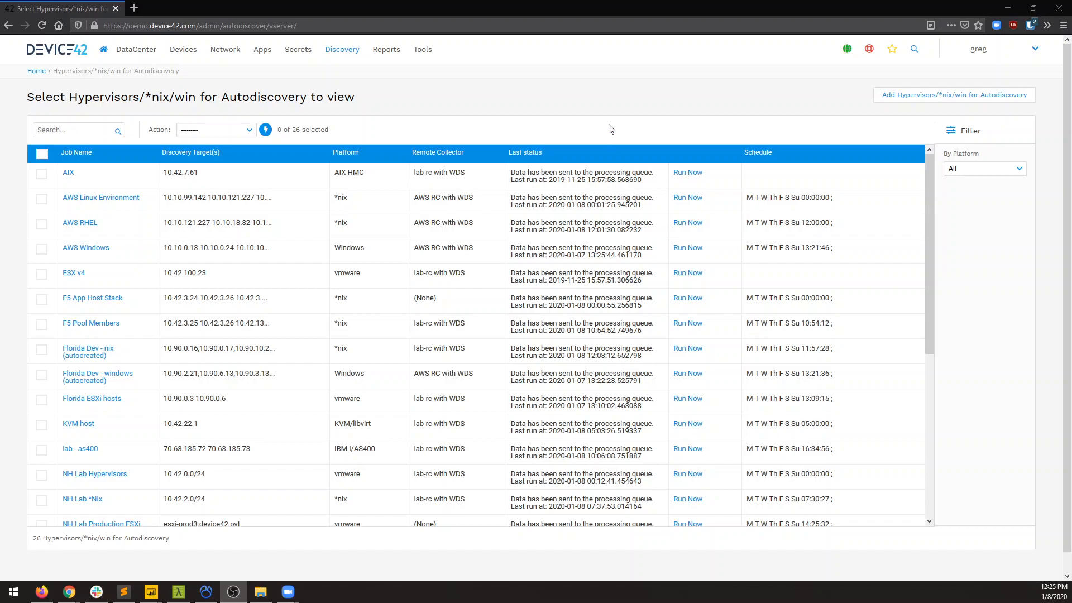
Open the Hypervisors / *nix / Windows discovery jobs and start adding a new autodiscovery job.
{"action": "mouse_move", "coordinate": [352, 55]}
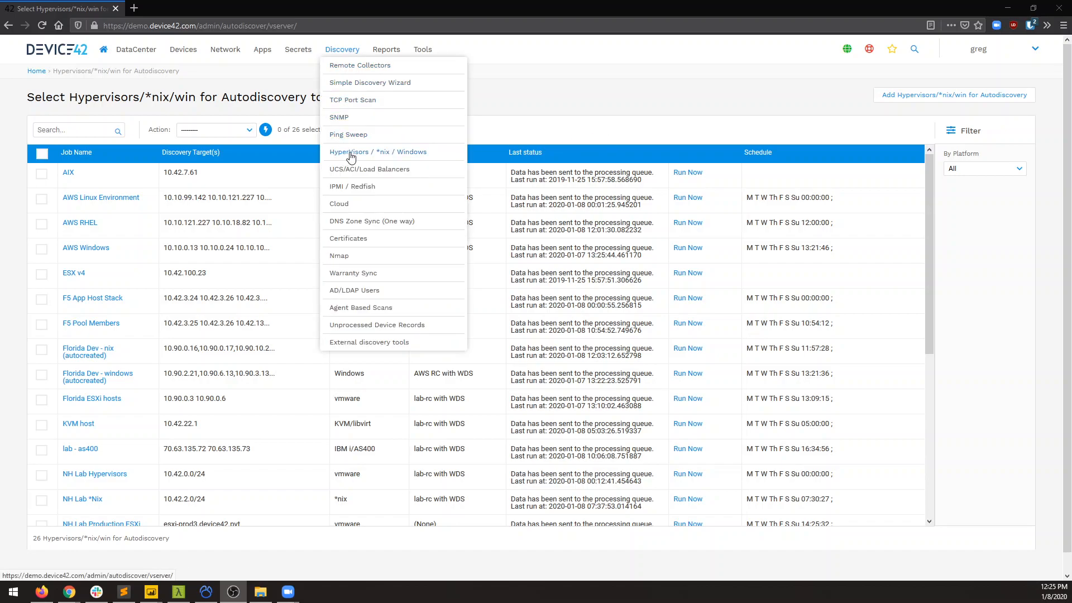
{"action": "left_click", "coordinate": [371, 153]}
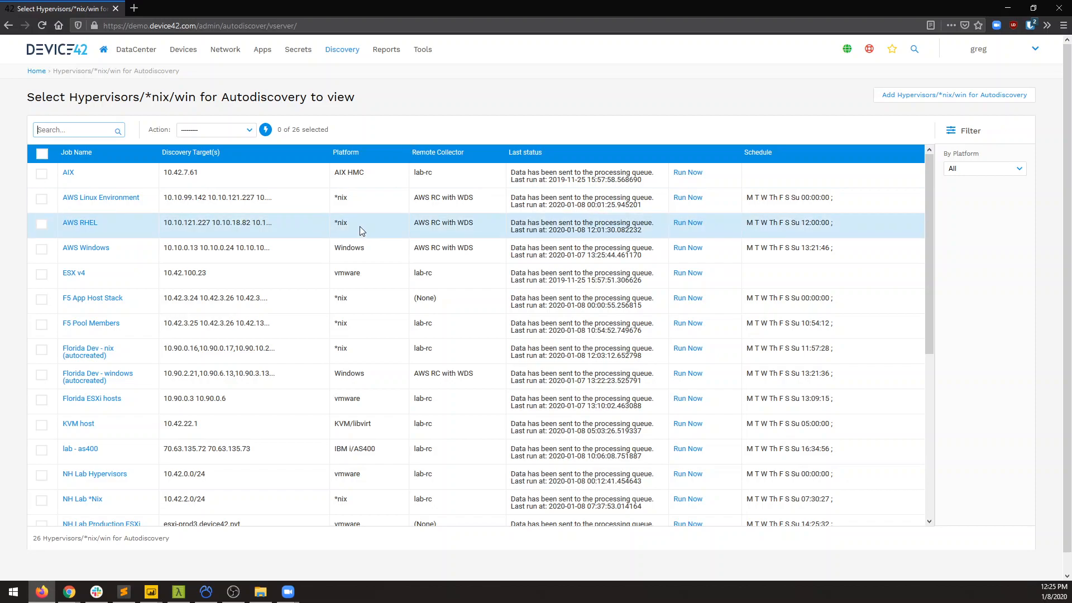
{"action": "left_click", "coordinate": [978, 167]}
{"action": "left_click", "coordinate": [912, 96]}
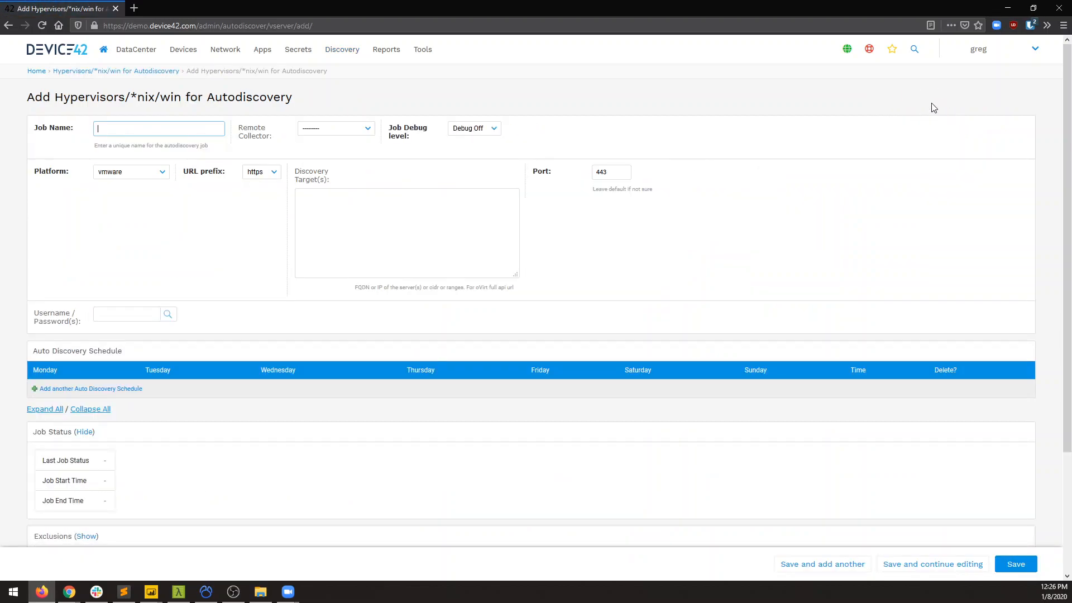
Set the job's platform to *nix and name the job "Prod servers".
{"action": "left_click", "coordinate": [129, 173]}
{"action": "left_click", "coordinate": [128, 186]}
{"action": "left_click", "coordinate": [133, 129]}
{"action": "type", "text": "Prod"}
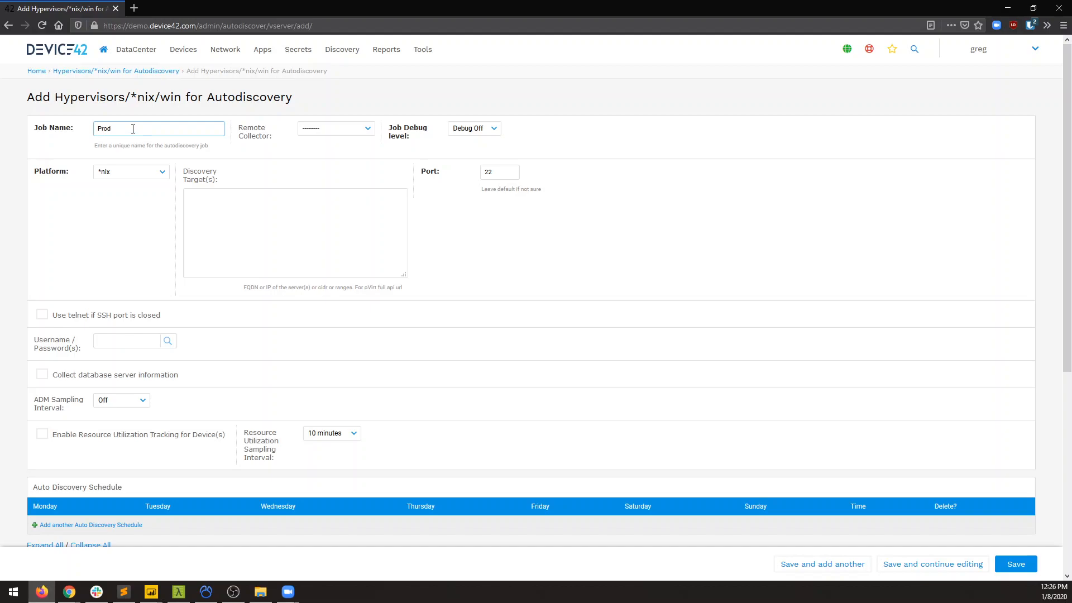
{"action": "type", "text": " servers"}
Assign lab-rc with WDS as the remote collector for the Prod servers job.
{"action": "left_click", "coordinate": [322, 128]}
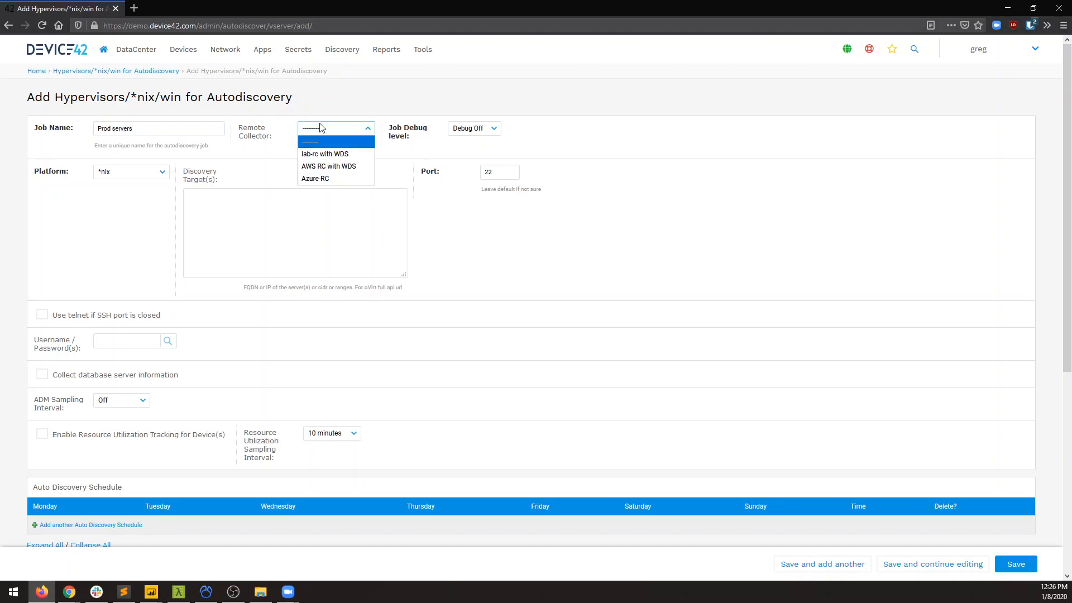
{"action": "left_click", "coordinate": [333, 155]}
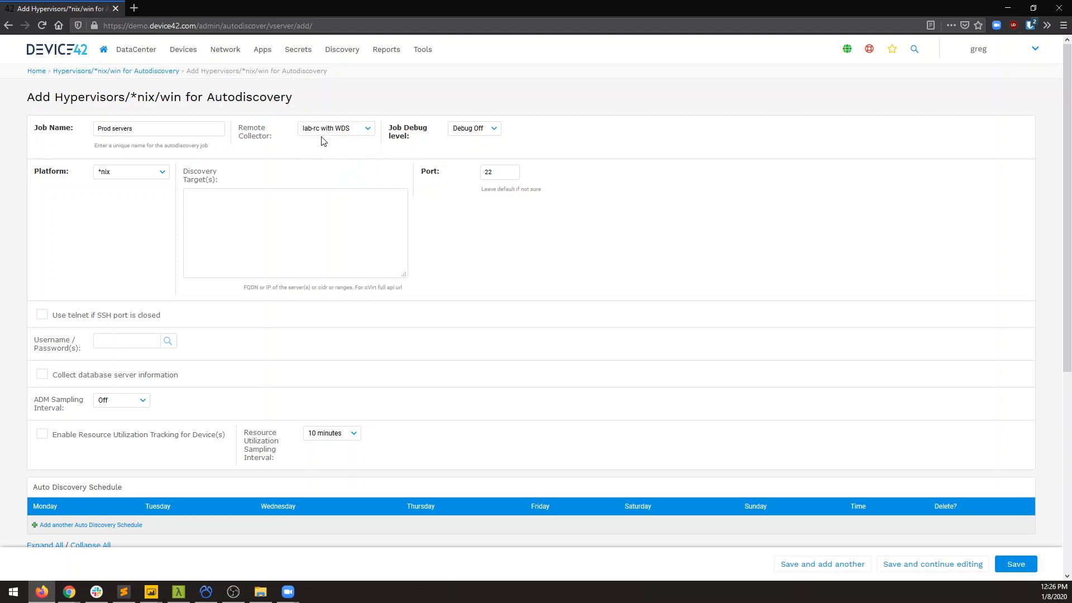
{"action": "left_click", "coordinate": [324, 132]}
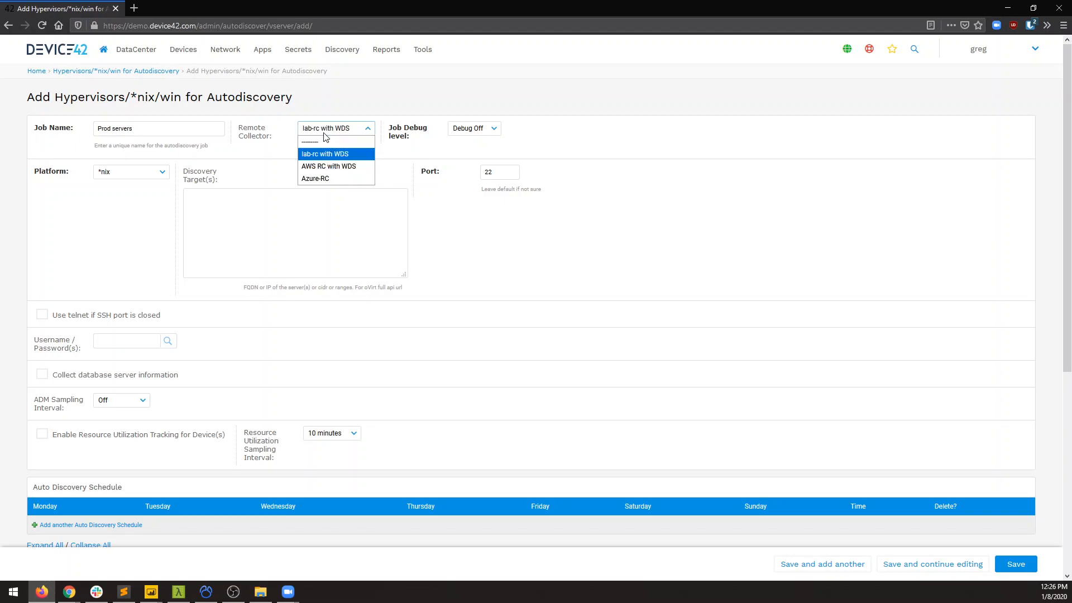
{"action": "left_click", "coordinate": [346, 153]}
{"action": "left_click", "coordinate": [349, 153]}
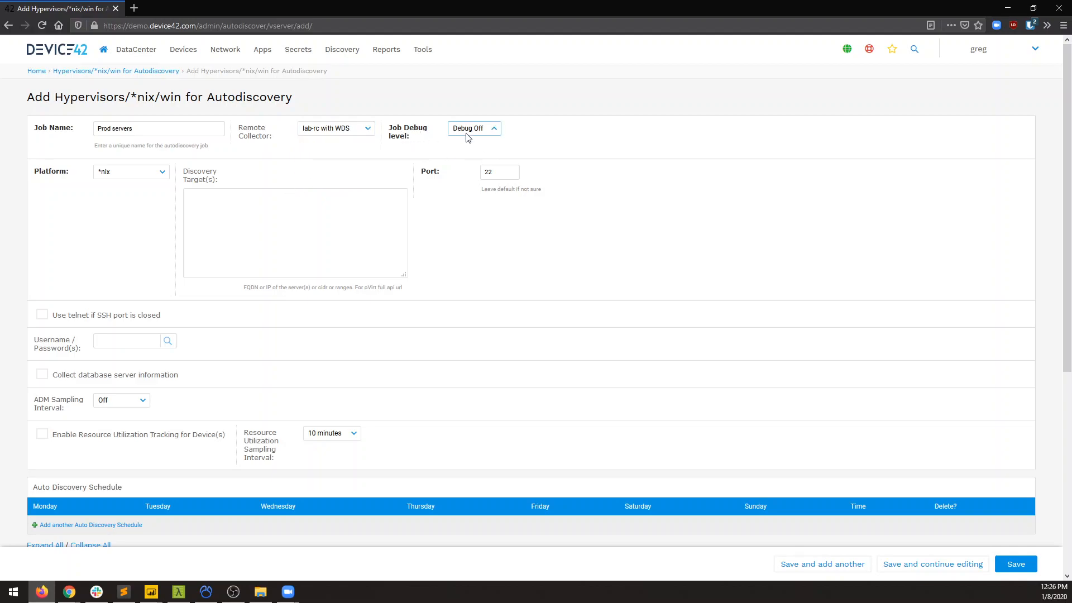
{"action": "left_click", "coordinate": [487, 131]}
{"action": "left_click", "coordinate": [407, 137]}
Enter the subnets 10.42.0.0/24 and 10.42.2.0/24 as discovery targets, each on its own line.
{"action": "left_click", "coordinate": [225, 211]}
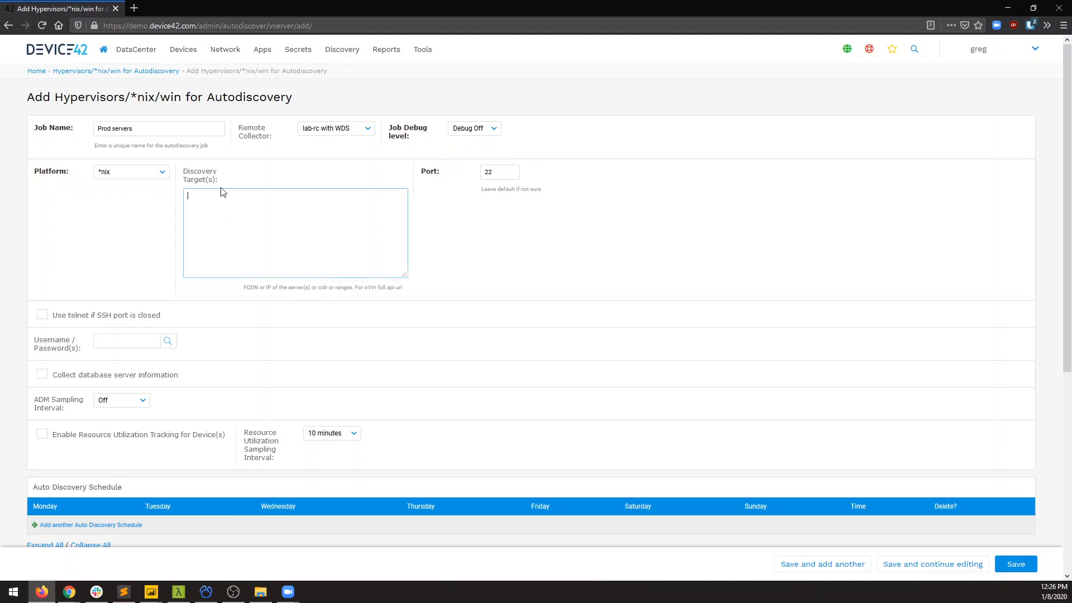
{"action": "type", "text": "10.42.0"}
{"action": "type", "text": ".0/24 10.42.2"}
{"action": "type", "text": ".0/24"}
{"action": "left_click", "coordinate": [509, 169]}
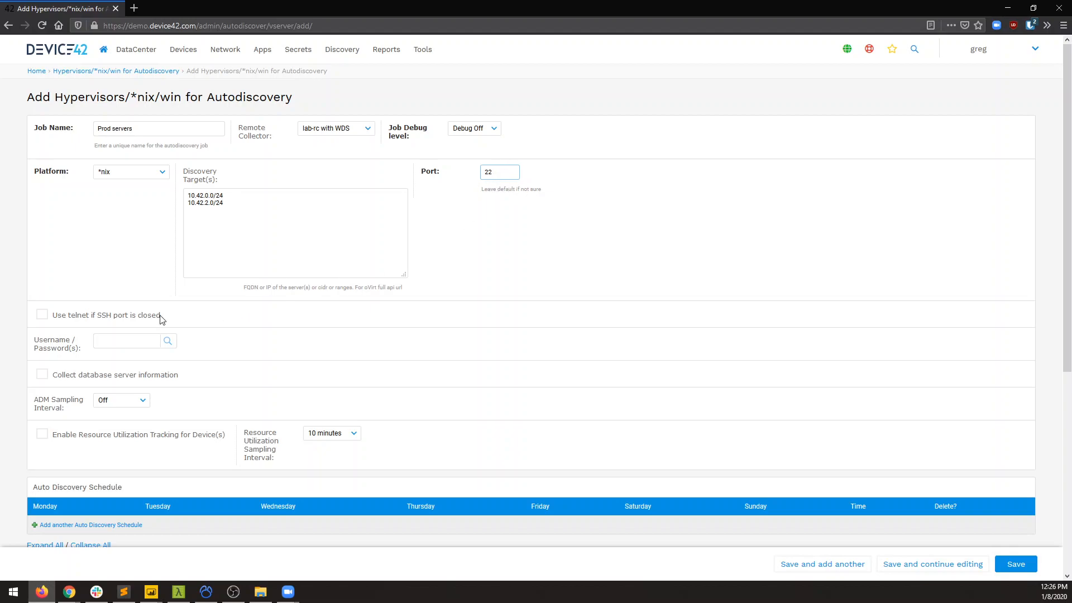
Enable telnet for when the SSH port is closed and choose the stored root credential labelled esxi-prod3 for the job.
{"action": "left_click", "coordinate": [121, 319]}
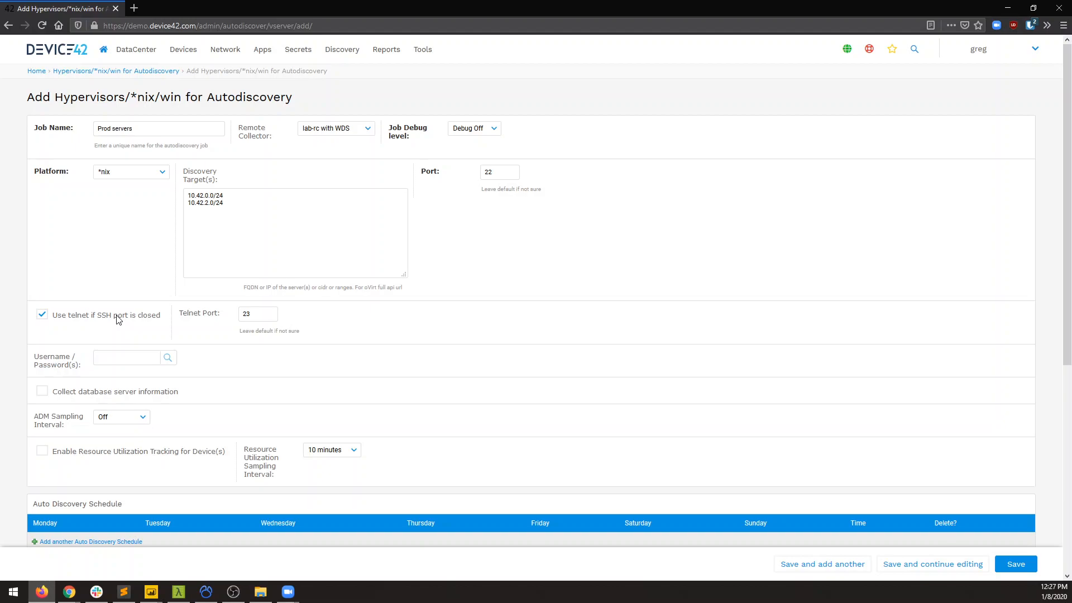
{"action": "left_click", "coordinate": [132, 357]}
{"action": "left_click", "coordinate": [167, 358]}
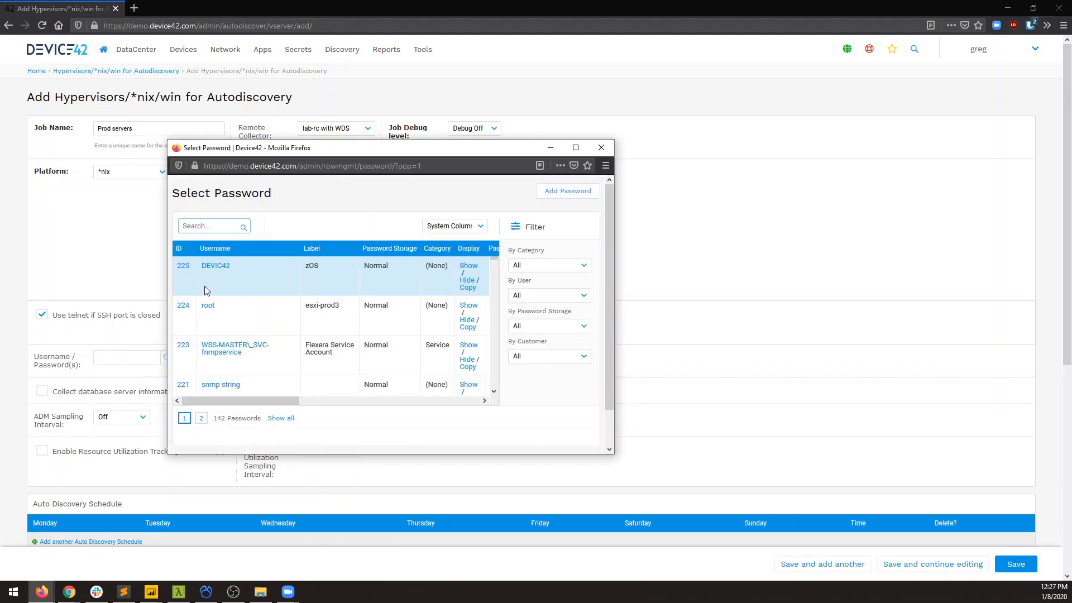
{"action": "left_click", "coordinate": [207, 307]}
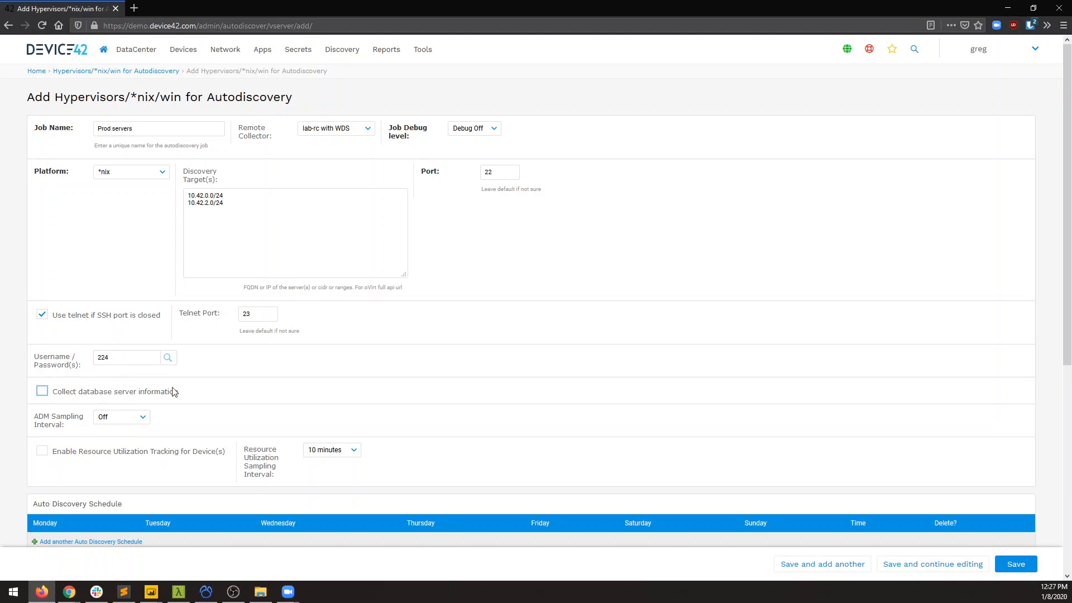
Enable collecting database server information and set the ADM sampling interval to 4 hours.
{"action": "left_click", "coordinate": [98, 395]}
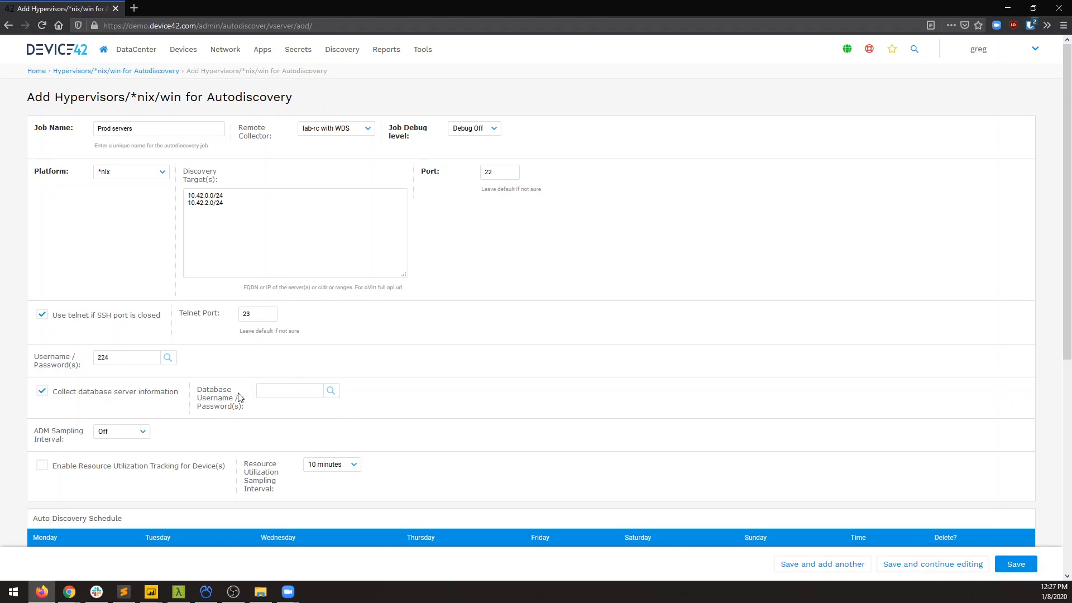
{"action": "left_click", "coordinate": [139, 434]}
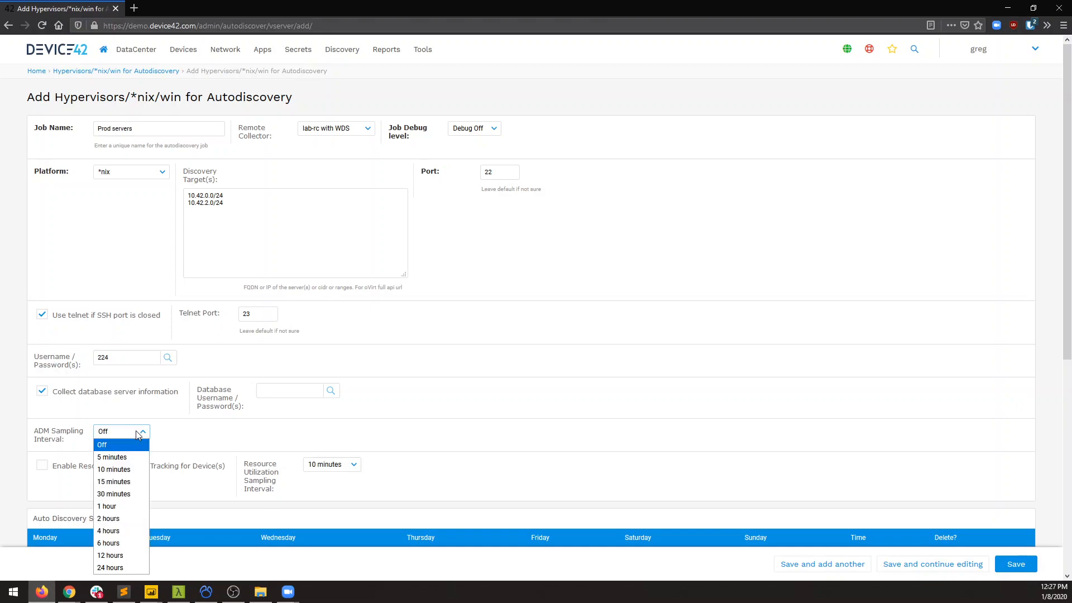
{"action": "left_click", "coordinate": [130, 534]}
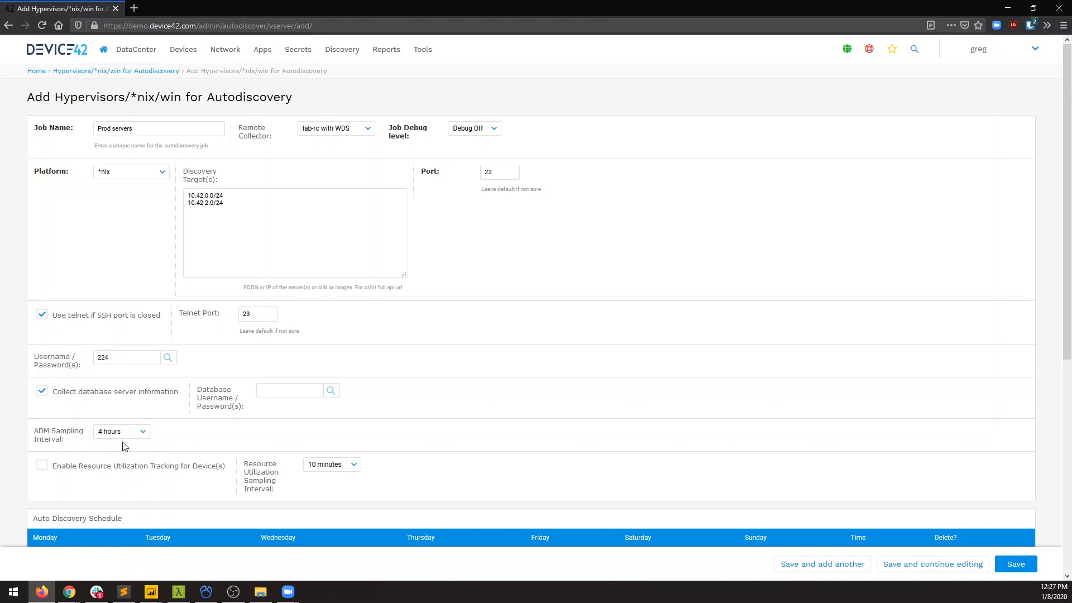
Enable resource utilization tracking for devices with a sampling interval of 30 minutes.
{"action": "scroll", "coordinate": [125, 447], "scroll_direction": "down", "scroll_amount": 2}
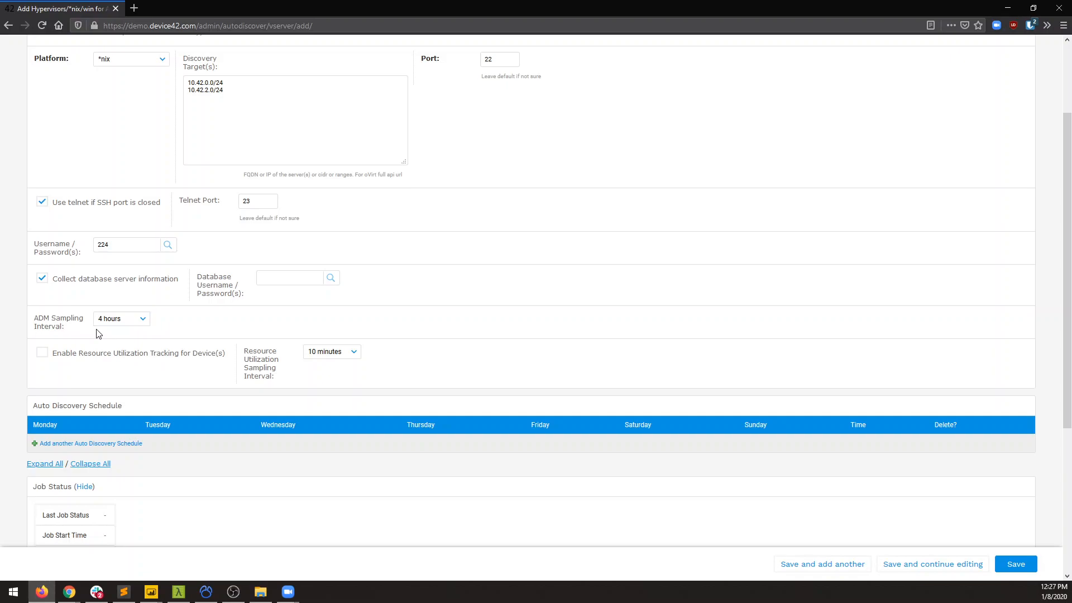
{"action": "left_click", "coordinate": [110, 355]}
{"action": "left_click", "coordinate": [359, 351]}
{"action": "left_click", "coordinate": [350, 356]}
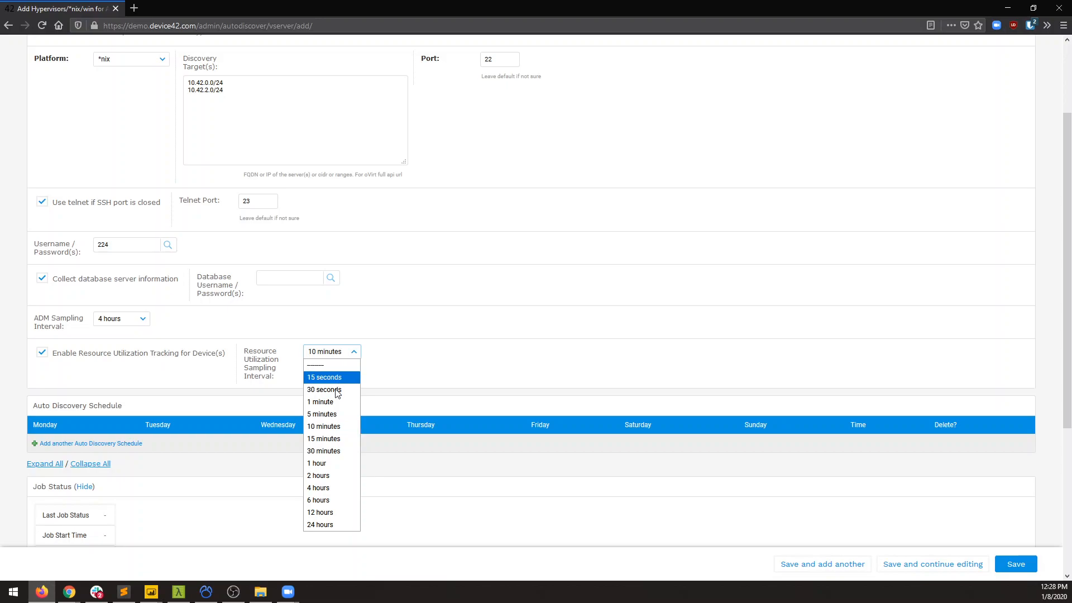
{"action": "left_click", "coordinate": [325, 451]}
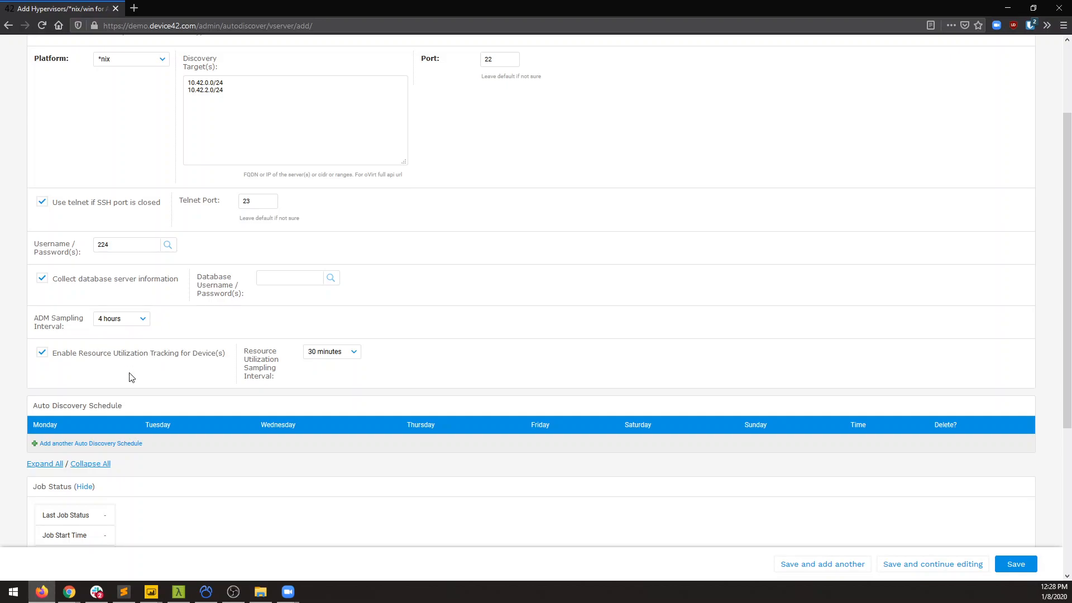
Add an auto discovery schedule for every day at 06:00:00, plus a second schedule row without a time.
{"action": "scroll", "coordinate": [129, 373], "scroll_direction": "down", "scroll_amount": 5}
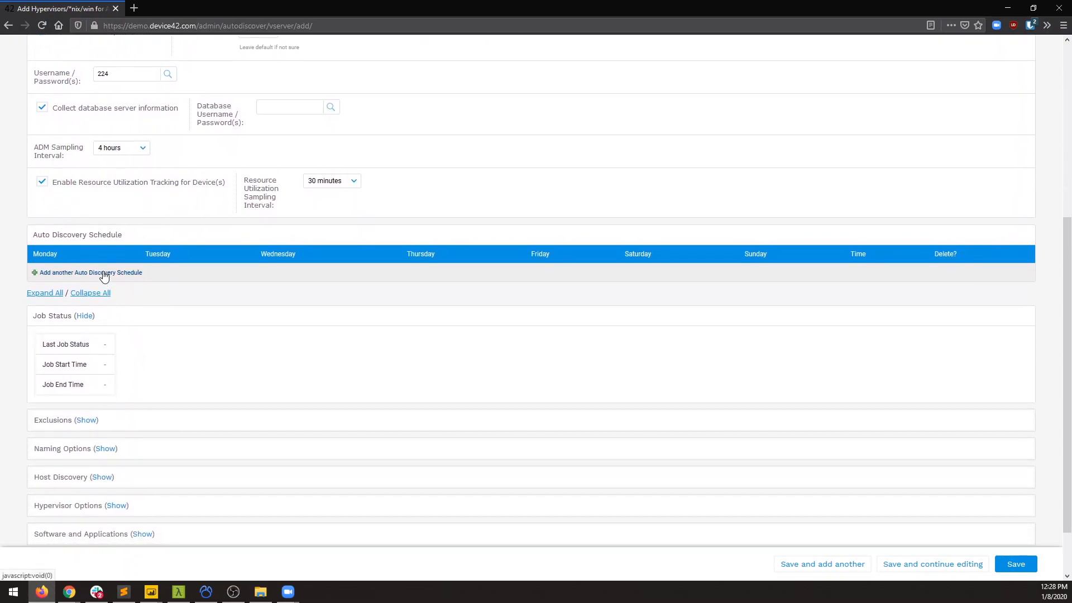
{"action": "left_click", "coordinate": [103, 274]}
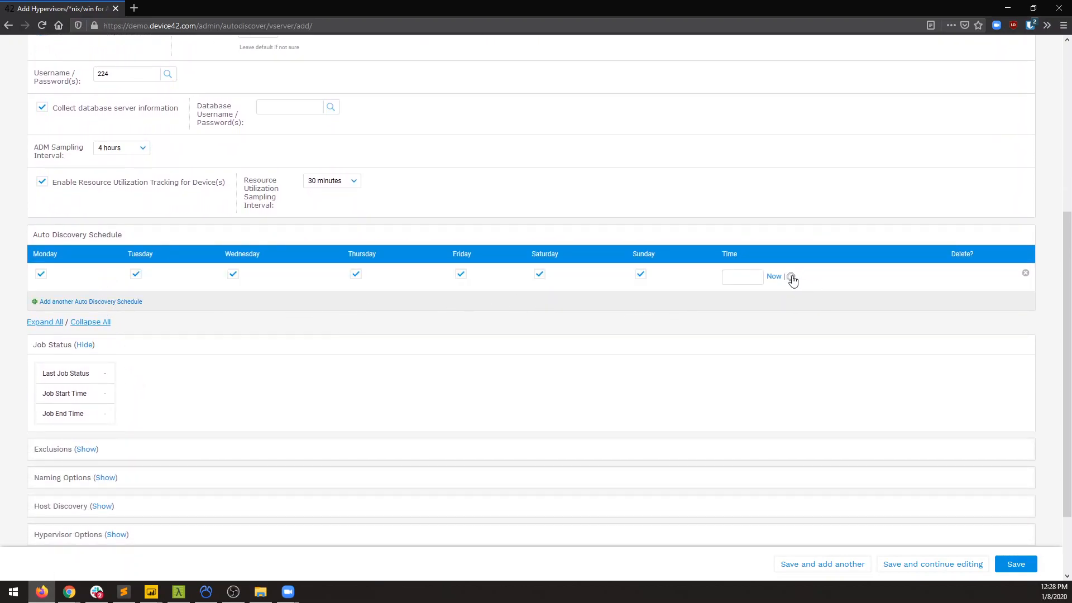
{"action": "left_click", "coordinate": [790, 276]}
{"action": "left_click", "coordinate": [807, 311]}
{"action": "left_click", "coordinate": [126, 302]}
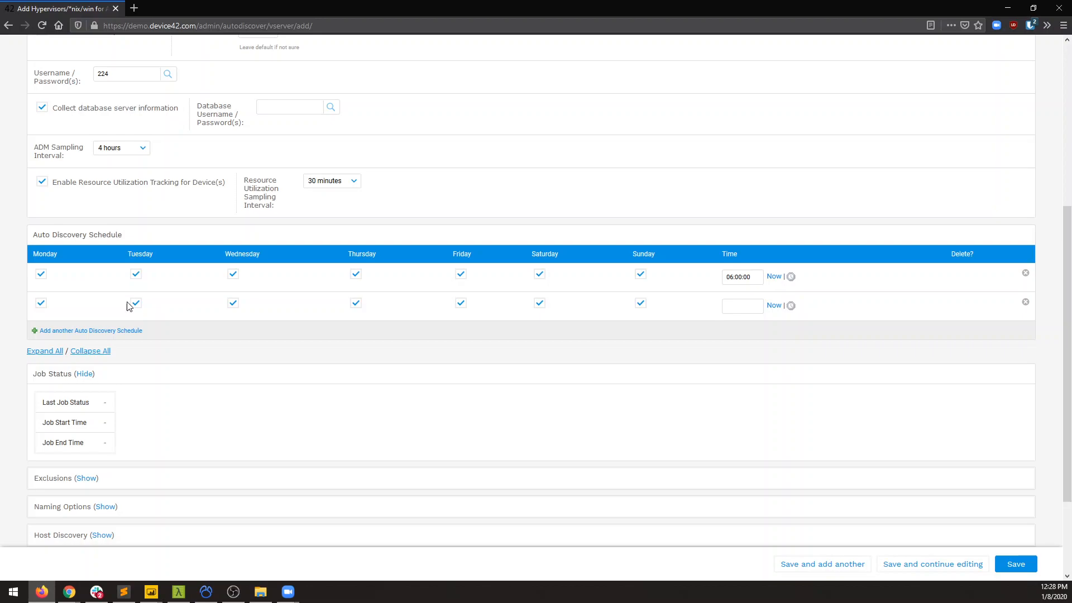
Expand all of the job's additional option sections and go to the Exclude Server(s) field.
{"action": "scroll", "coordinate": [86, 298], "scroll_direction": "up", "scroll_amount": 4}
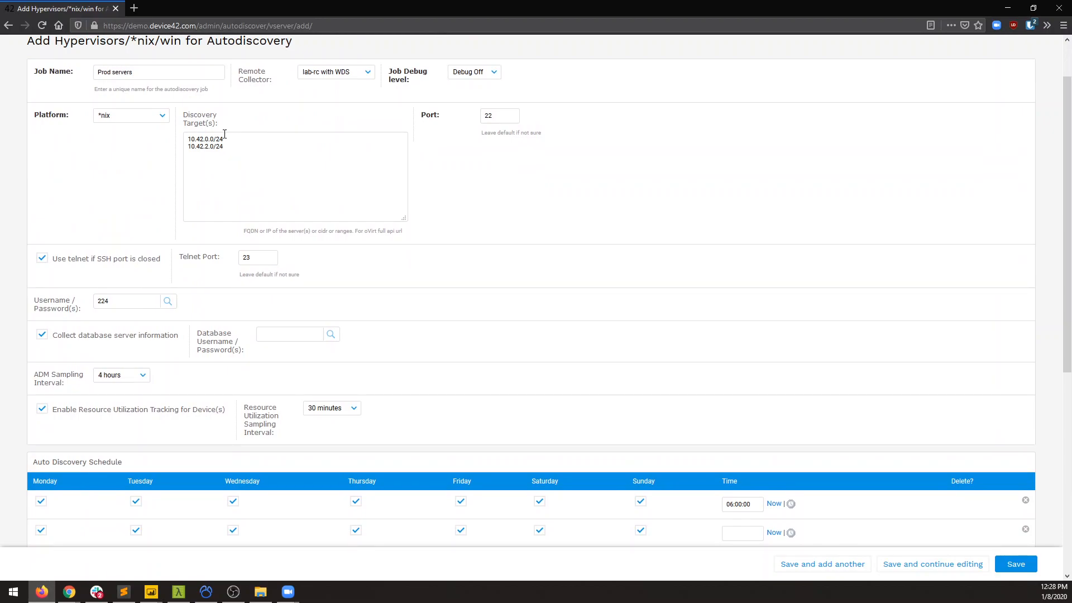
{"action": "left_click", "coordinate": [134, 375]}
{"action": "scroll", "coordinate": [171, 402], "scroll_direction": "down", "scroll_amount": 2}
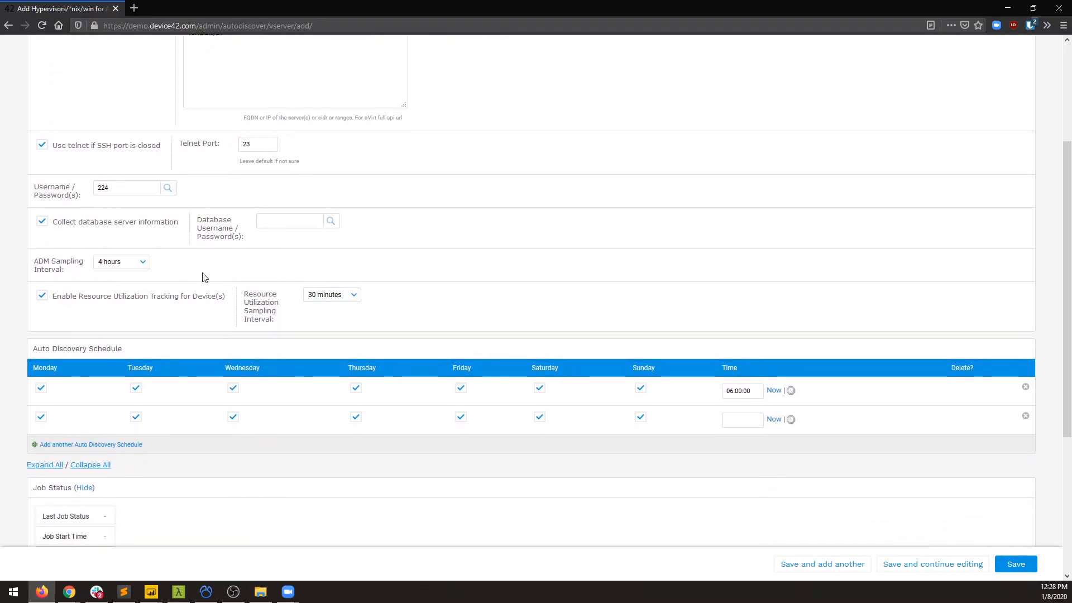
{"action": "scroll", "coordinate": [209, 319], "scroll_direction": "down", "scroll_amount": 2}
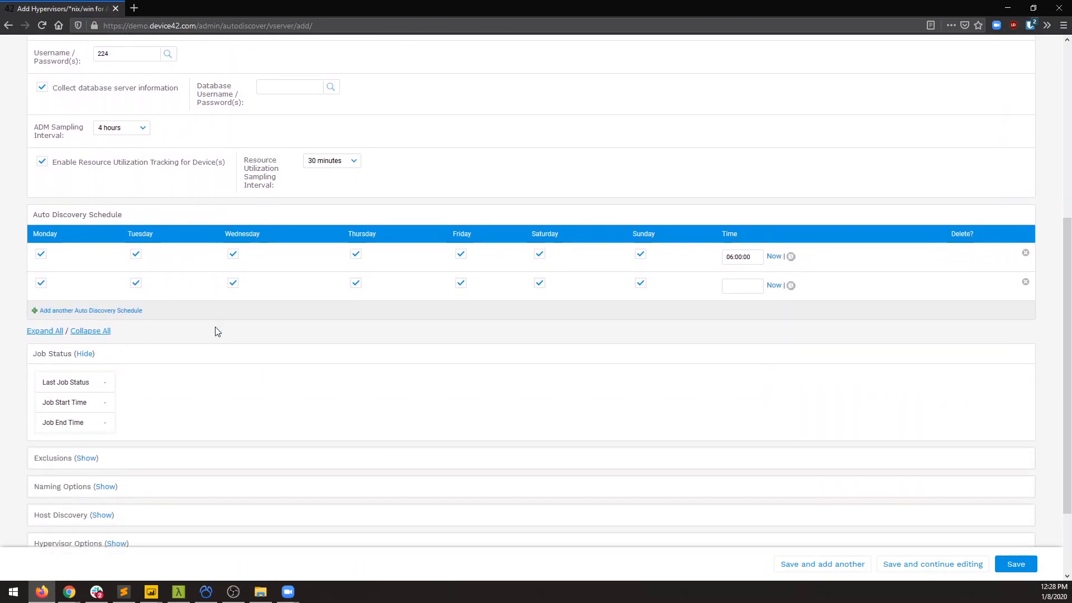
{"action": "scroll", "coordinate": [217, 331], "scroll_direction": "down", "scroll_amount": 2}
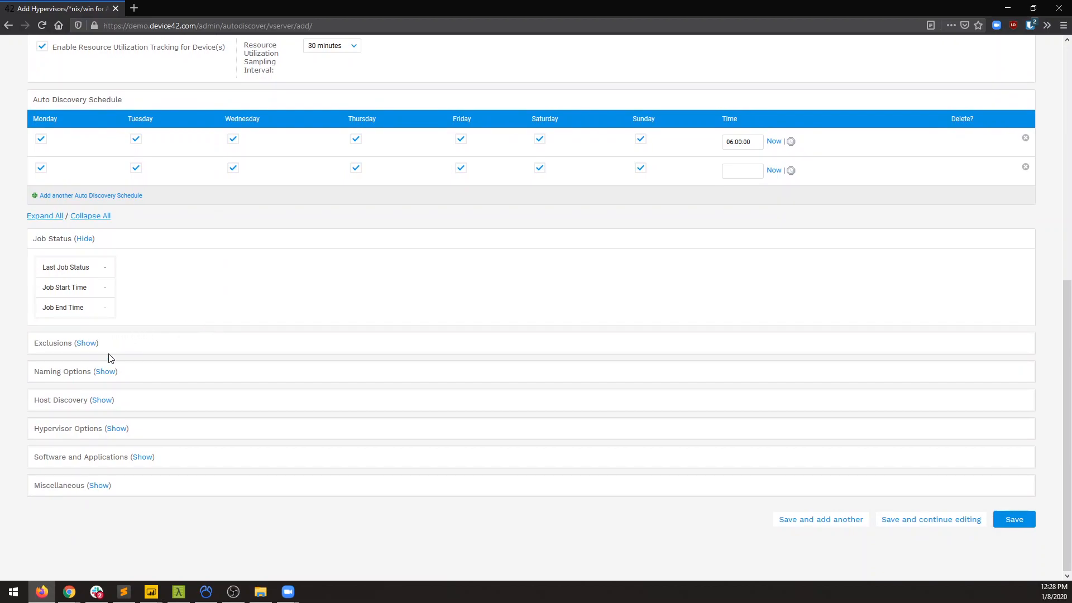
{"action": "left_click", "coordinate": [48, 218]}
{"action": "scroll", "coordinate": [106, 307], "scroll_direction": "down", "scroll_amount": 3}
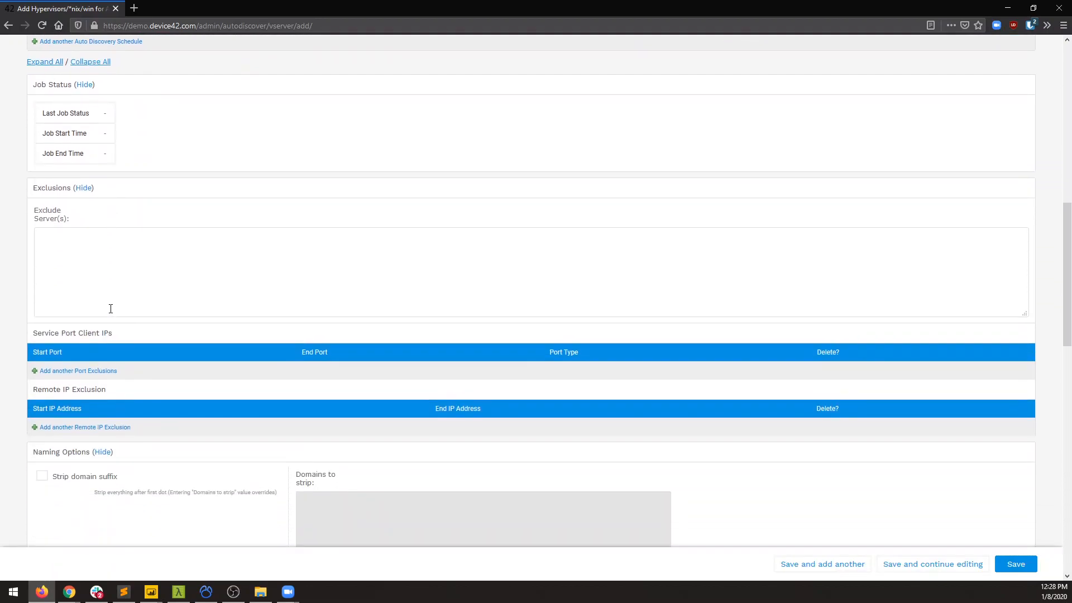
{"action": "left_click", "coordinate": [126, 268]}
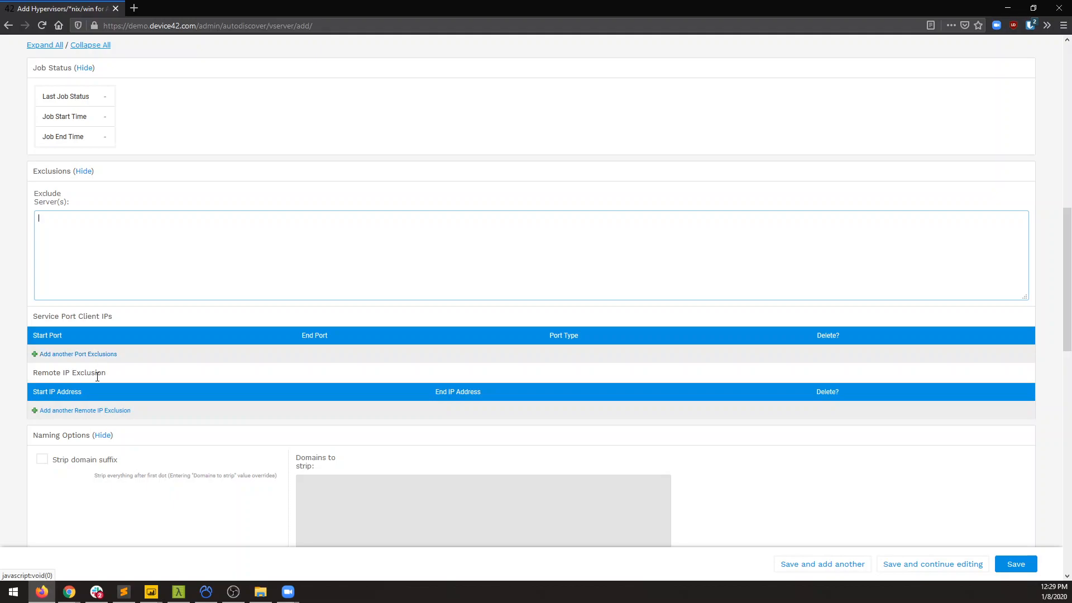
In the naming options, enable setting the device name as the name given in the job's server field.
{"action": "scroll", "coordinate": [96, 412], "scroll_direction": "down", "scroll_amount": 3}
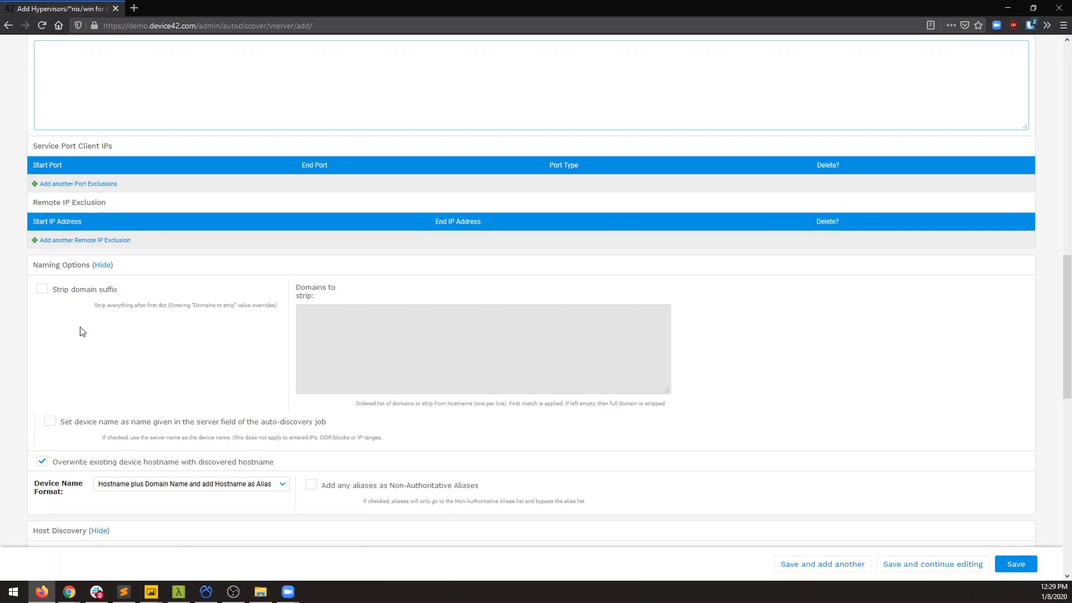
{"action": "left_click", "coordinate": [67, 293]}
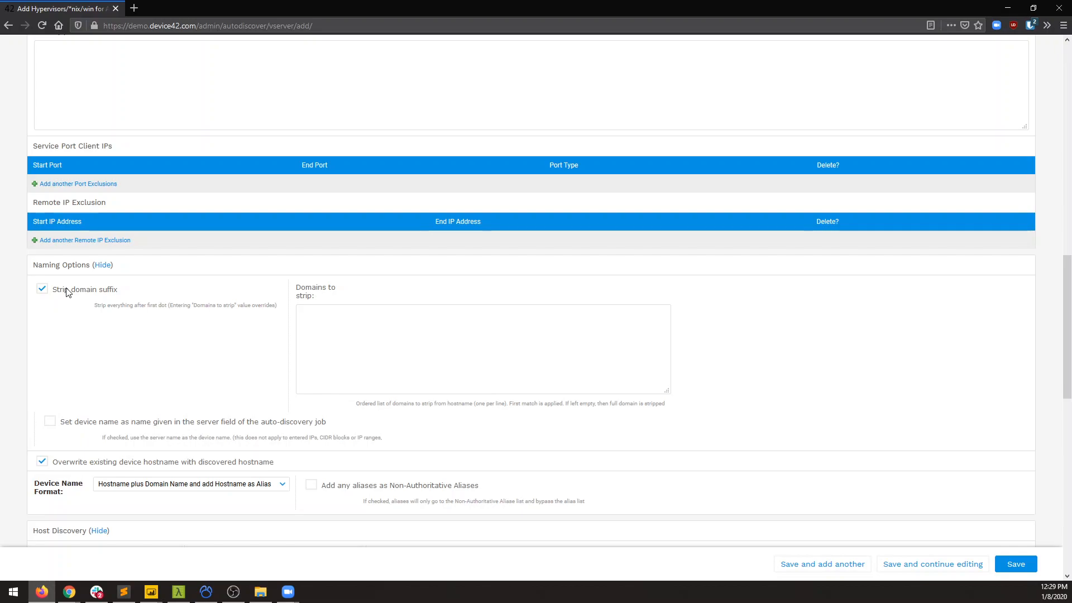
{"action": "left_click", "coordinate": [67, 292]}
{"action": "left_click", "coordinate": [77, 427]}
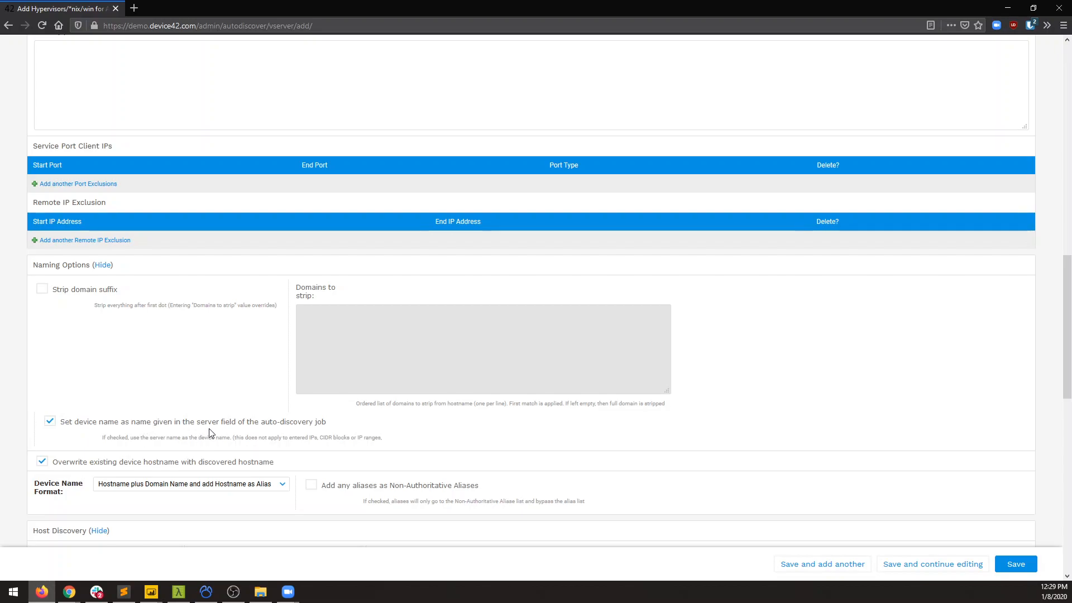
Review the Device Name Format choices and the option for adding aliases as non-authoritative aliases in the naming options.
{"action": "scroll", "coordinate": [211, 430], "scroll_direction": "down", "scroll_amount": 3}
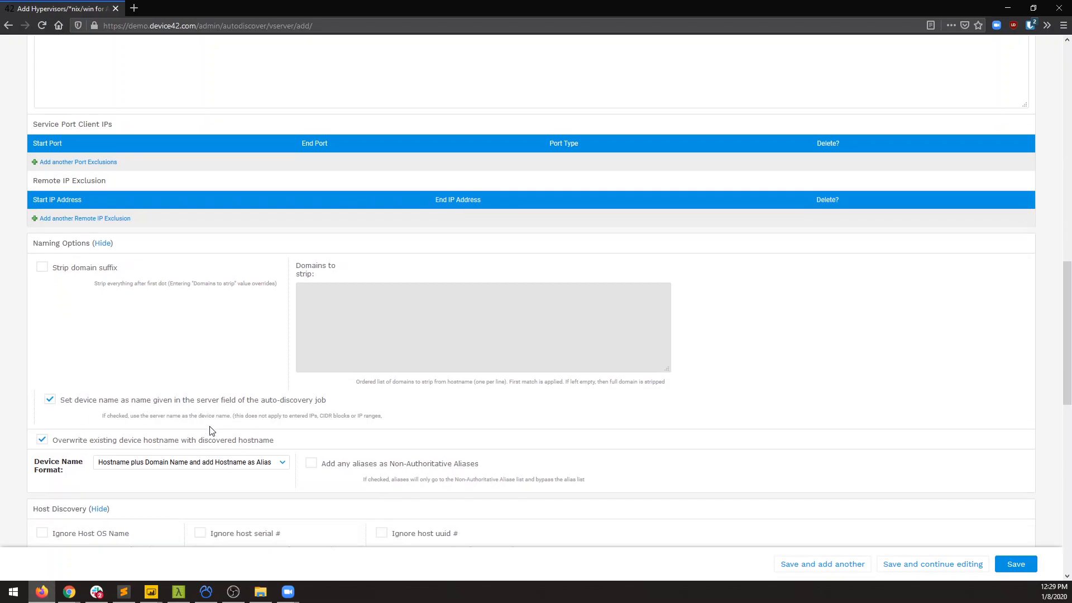
{"action": "scroll", "coordinate": [211, 431], "scroll_direction": "down", "scroll_amount": 1}
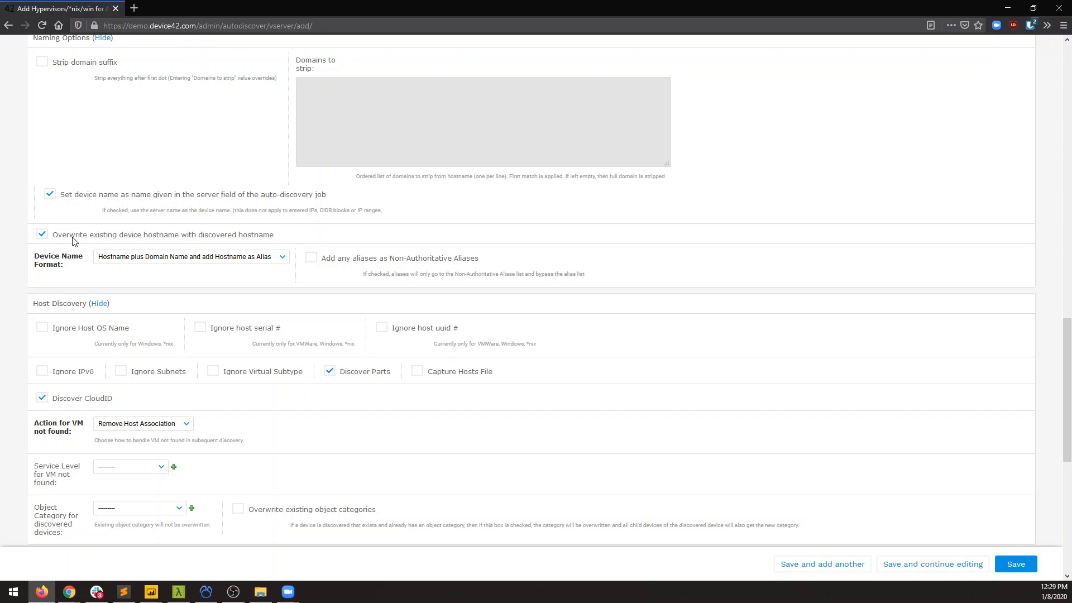
{"action": "left_click", "coordinate": [81, 265]}
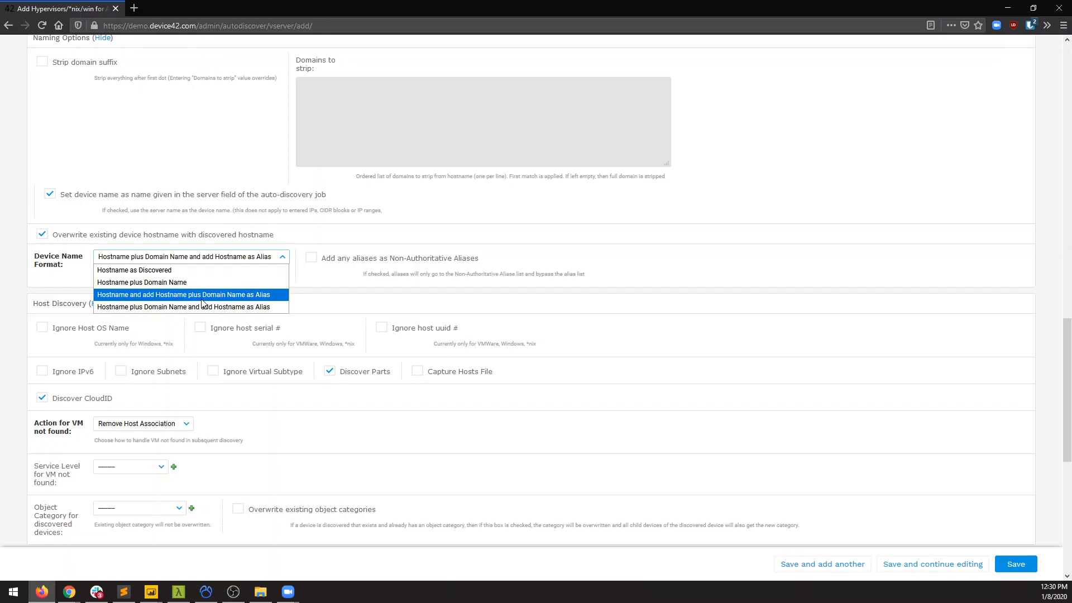
{"action": "left_click", "coordinate": [324, 281]}
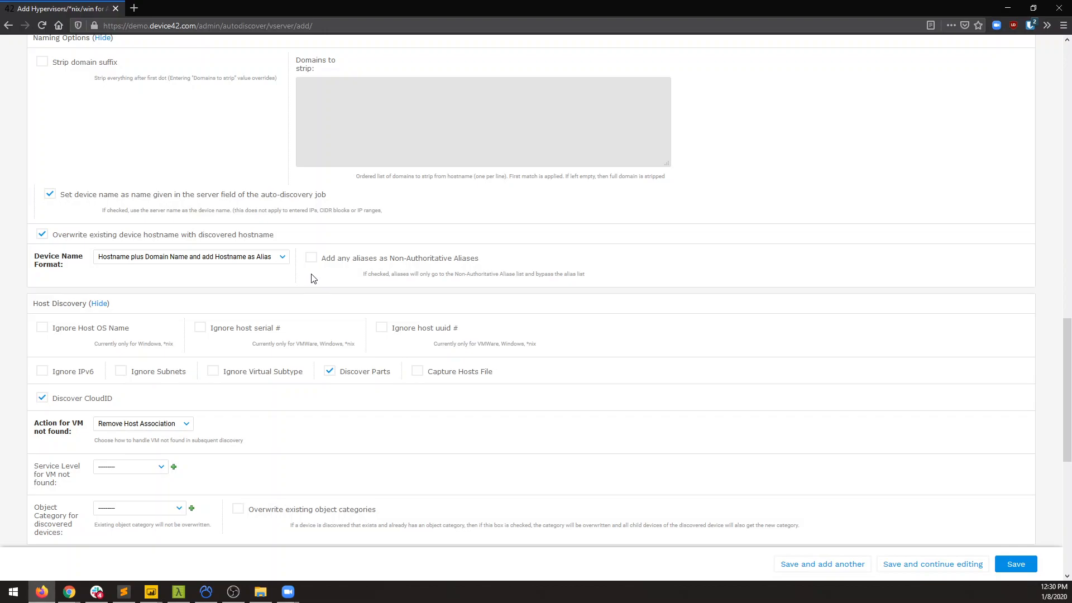
{"action": "left_click", "coordinate": [311, 259]}
{"action": "left_click", "coordinate": [309, 260]}
Examine the host discovery options, including Ignore Host OS Name and the action and service level choices for a VM not found.
{"action": "scroll", "coordinate": [274, 338], "scroll_direction": "down", "scroll_amount": 2}
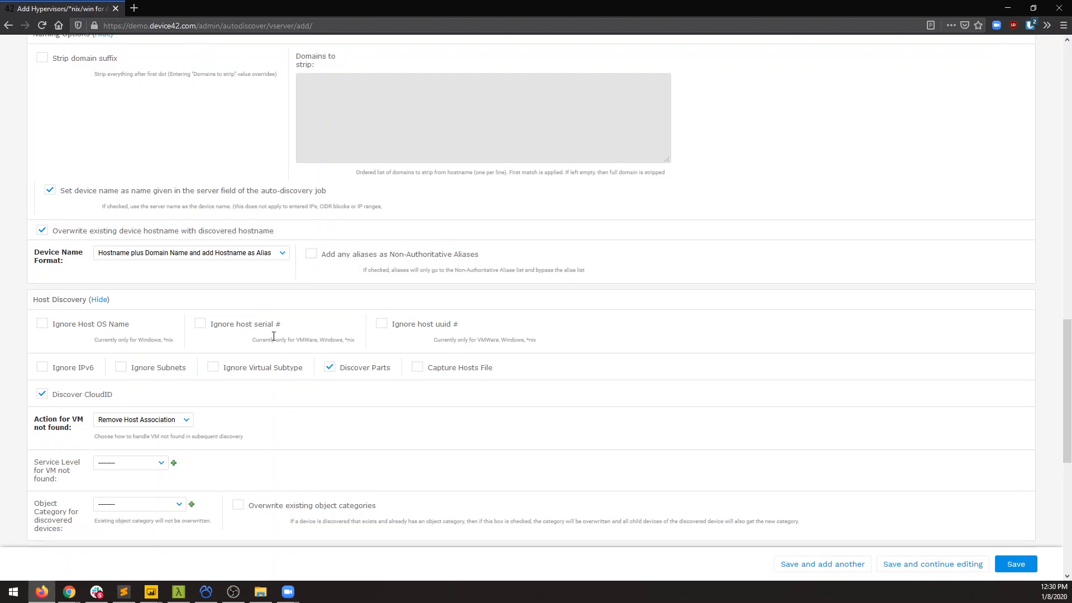
{"action": "scroll", "coordinate": [273, 336], "scroll_direction": "down", "scroll_amount": 1}
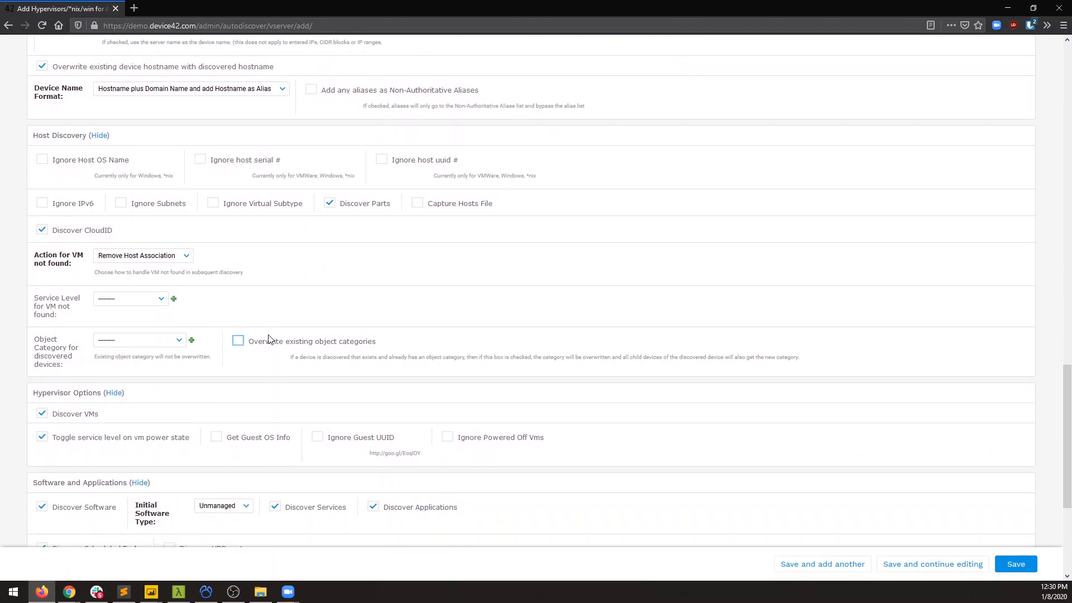
{"action": "left_click", "coordinate": [51, 163]}
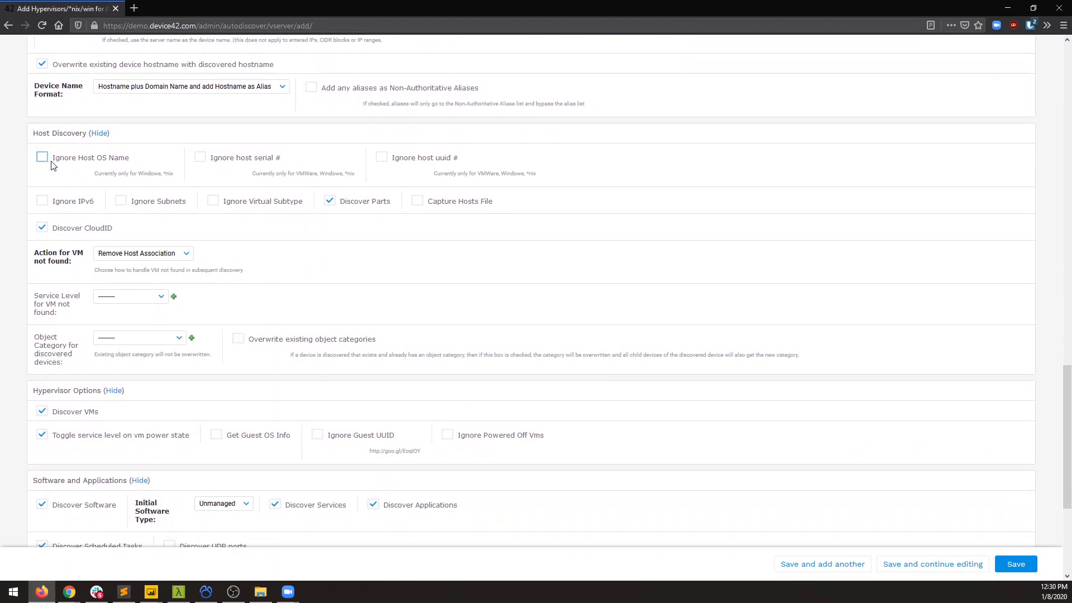
{"action": "left_click", "coordinate": [51, 165]}
{"action": "scroll", "coordinate": [423, 212], "scroll_direction": "down", "scroll_amount": 1}
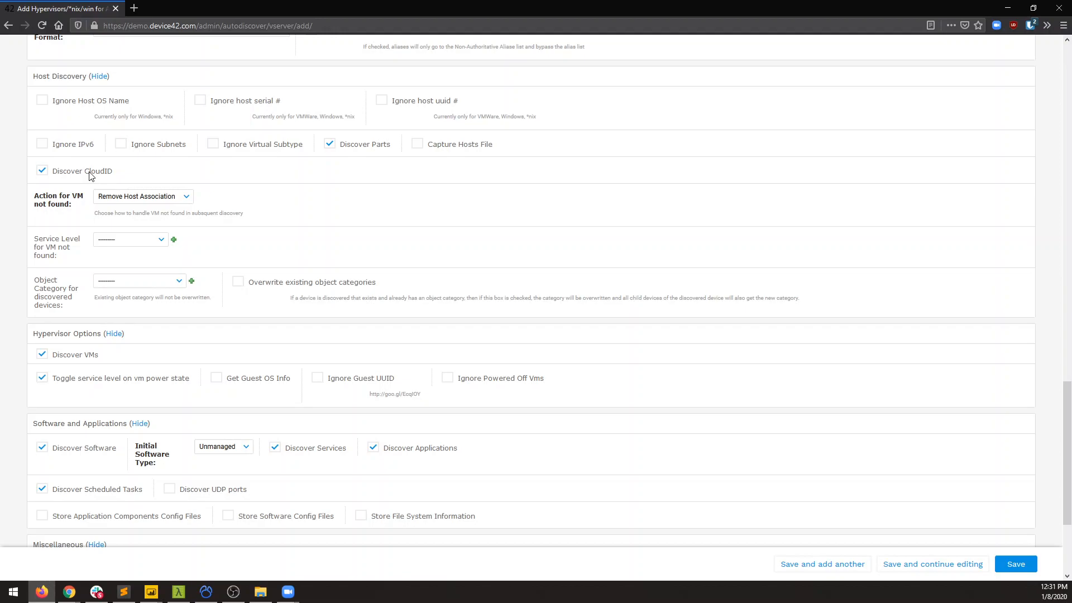
{"action": "left_click", "coordinate": [98, 194]}
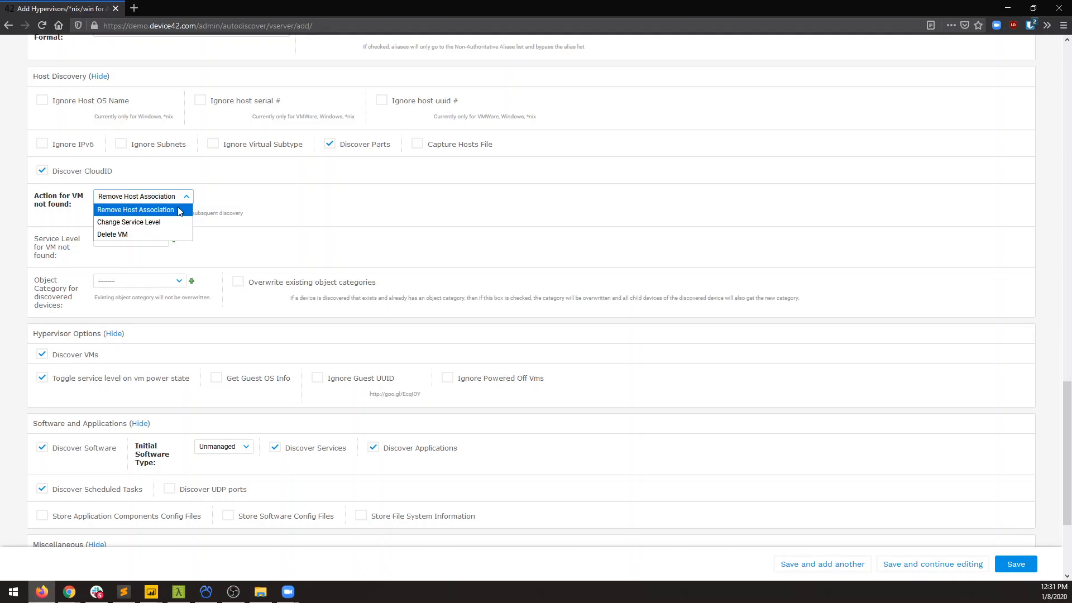
{"action": "left_click", "coordinate": [146, 258]}
{"action": "left_click", "coordinate": [143, 243]}
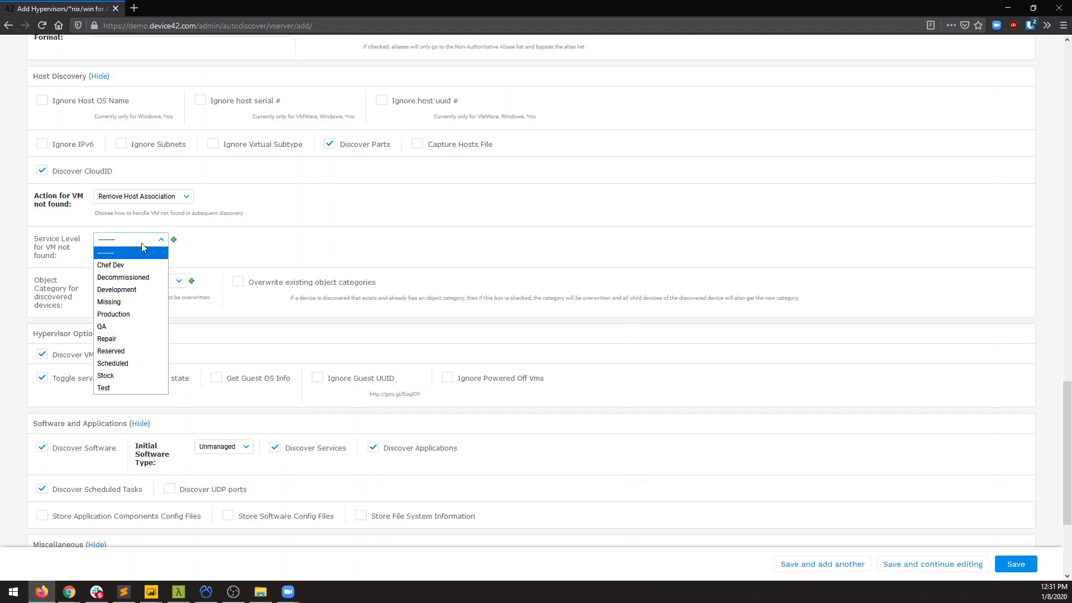
{"action": "left_click", "coordinate": [244, 249]}
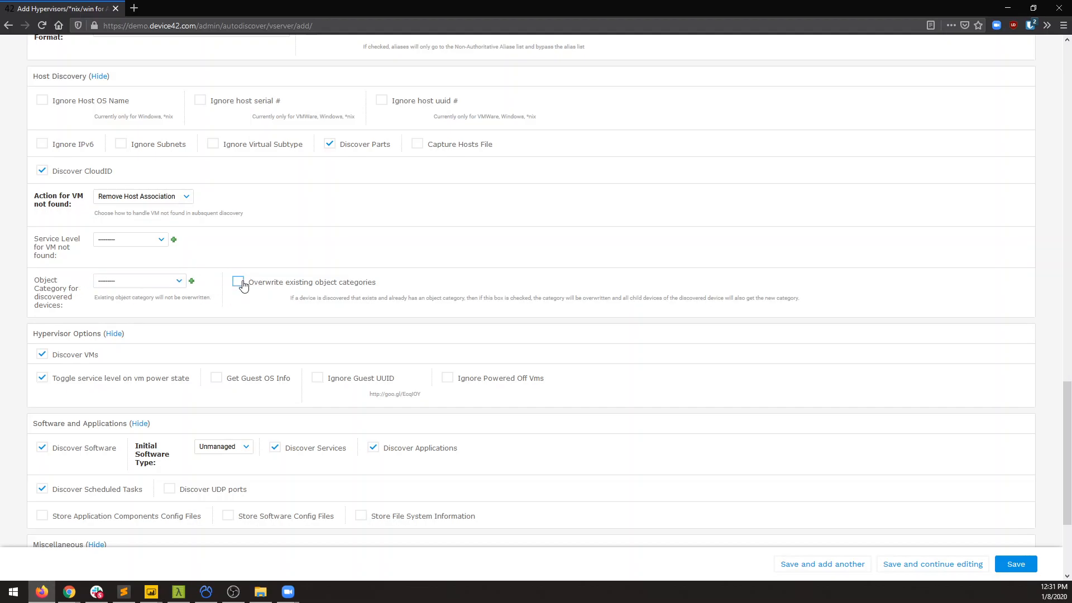
Review the hypervisor options and the available Initial Software Type choices for discovered software.
{"action": "scroll", "coordinate": [243, 286], "scroll_direction": "down", "scroll_amount": 3}
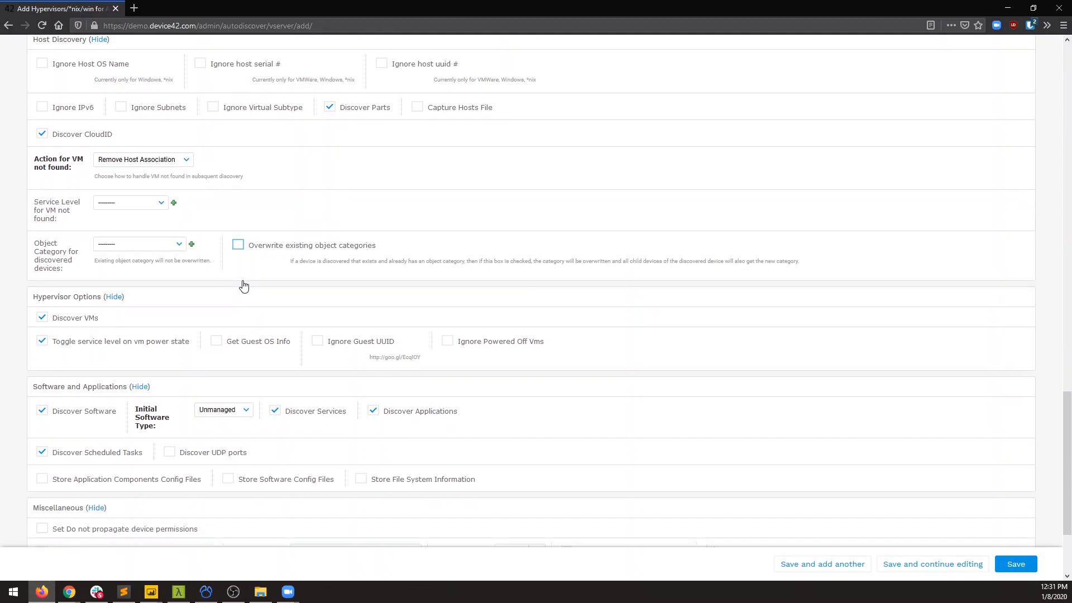
{"action": "scroll", "coordinate": [237, 291], "scroll_direction": "down", "scroll_amount": 2}
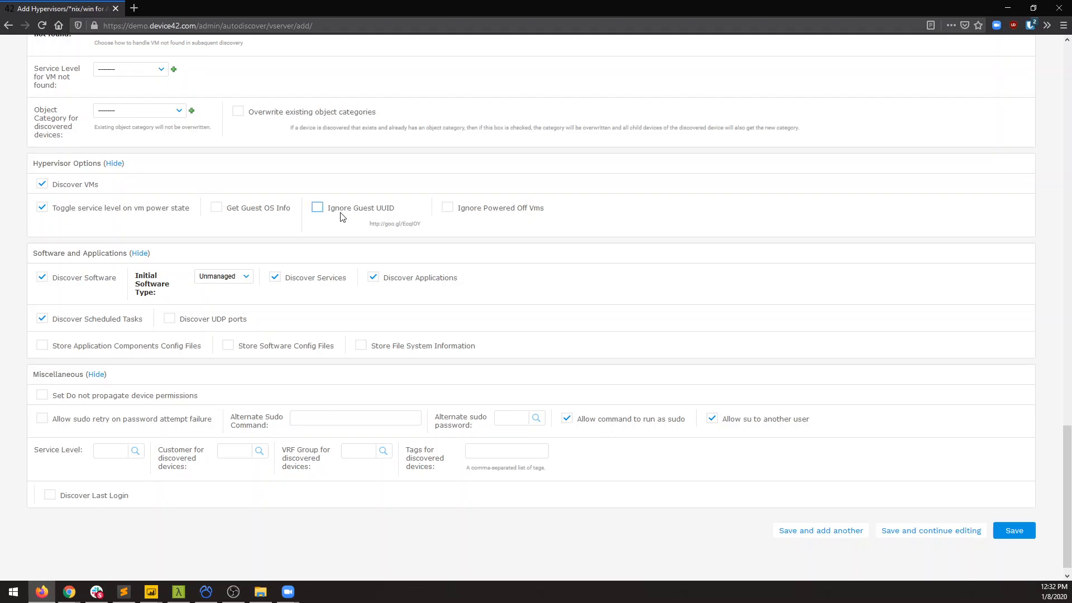
{"action": "scroll", "coordinate": [343, 218], "scroll_direction": "down", "scroll_amount": 1}
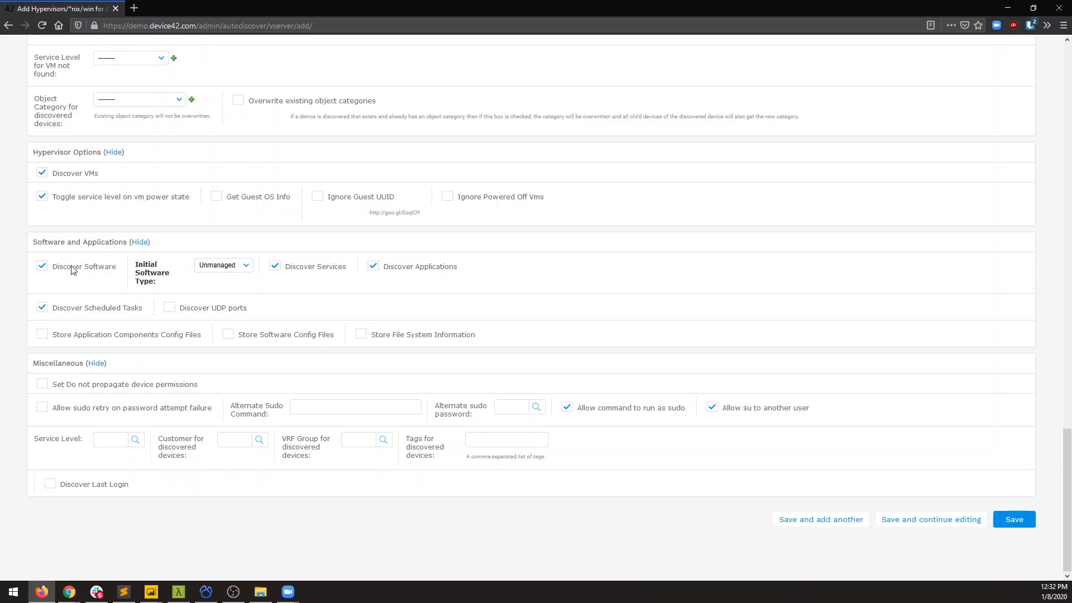
{"action": "left_click", "coordinate": [196, 262]}
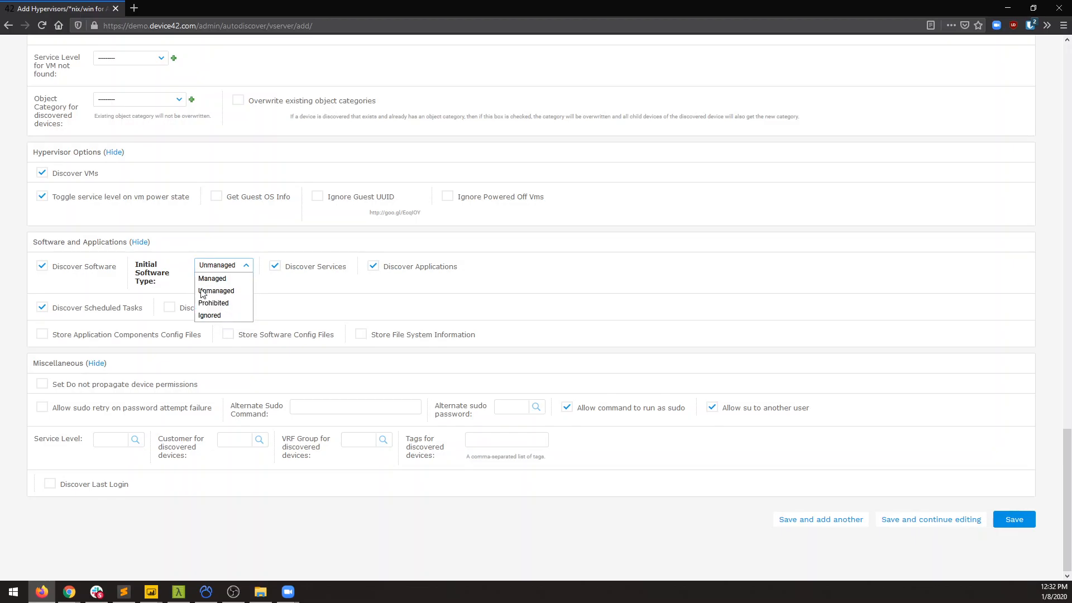
{"action": "left_click", "coordinate": [150, 273]}
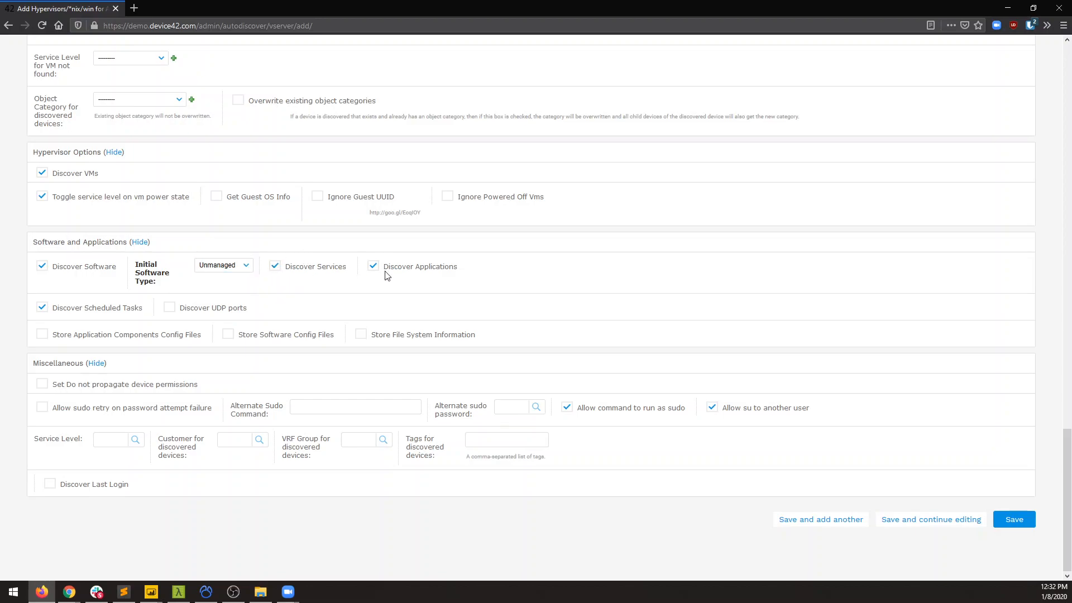
Try the options for storing application component config files, software config files and file system information, and Discover UDP ports, restoring each one.
{"action": "left_click", "coordinate": [178, 334]}
{"action": "left_click", "coordinate": [228, 336]}
{"action": "left_click", "coordinate": [229, 334]}
{"action": "left_click", "coordinate": [361, 334]}
{"action": "left_click", "coordinate": [361, 342]}
{"action": "left_click", "coordinate": [42, 335]}
{"action": "left_click", "coordinate": [219, 317]}
{"action": "left_click", "coordinate": [219, 316]}
Try the miscellaneous options for sudo retry, running commands as sudo, su to another user and Discover Last Login, restoring each one.
{"action": "left_click", "coordinate": [96, 411]}
{"action": "left_click", "coordinate": [101, 413]}
{"action": "left_click", "coordinate": [307, 406]}
{"action": "left_click", "coordinate": [571, 411]}
{"action": "left_click", "coordinate": [570, 410]}
{"action": "left_click", "coordinate": [711, 409]}
{"action": "left_click", "coordinate": [712, 409]}
{"action": "left_click", "coordinate": [102, 485]}
{"action": "left_click", "coordinate": [102, 485]}
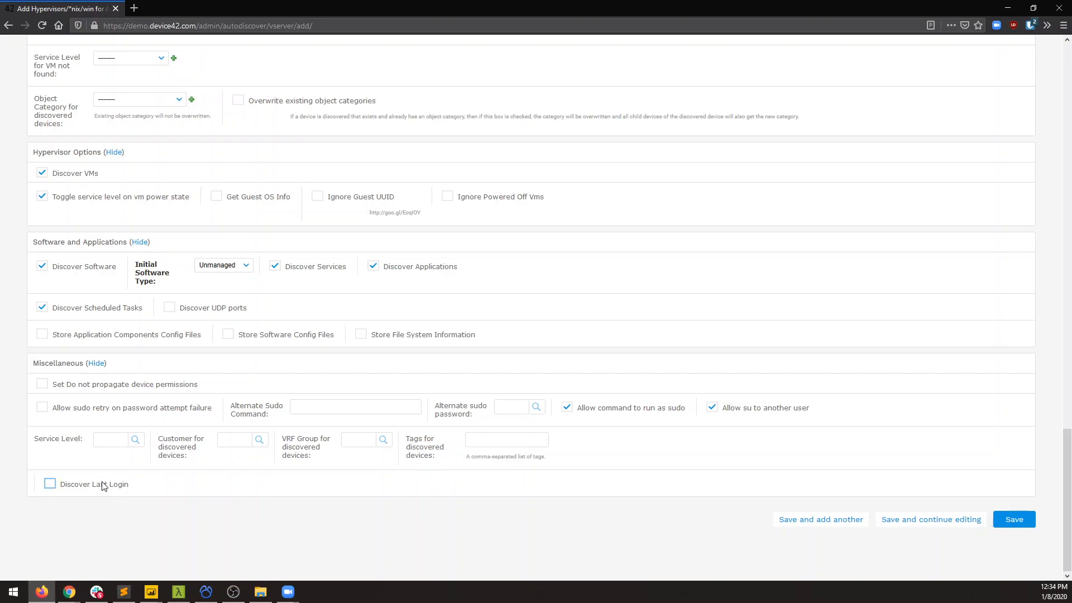